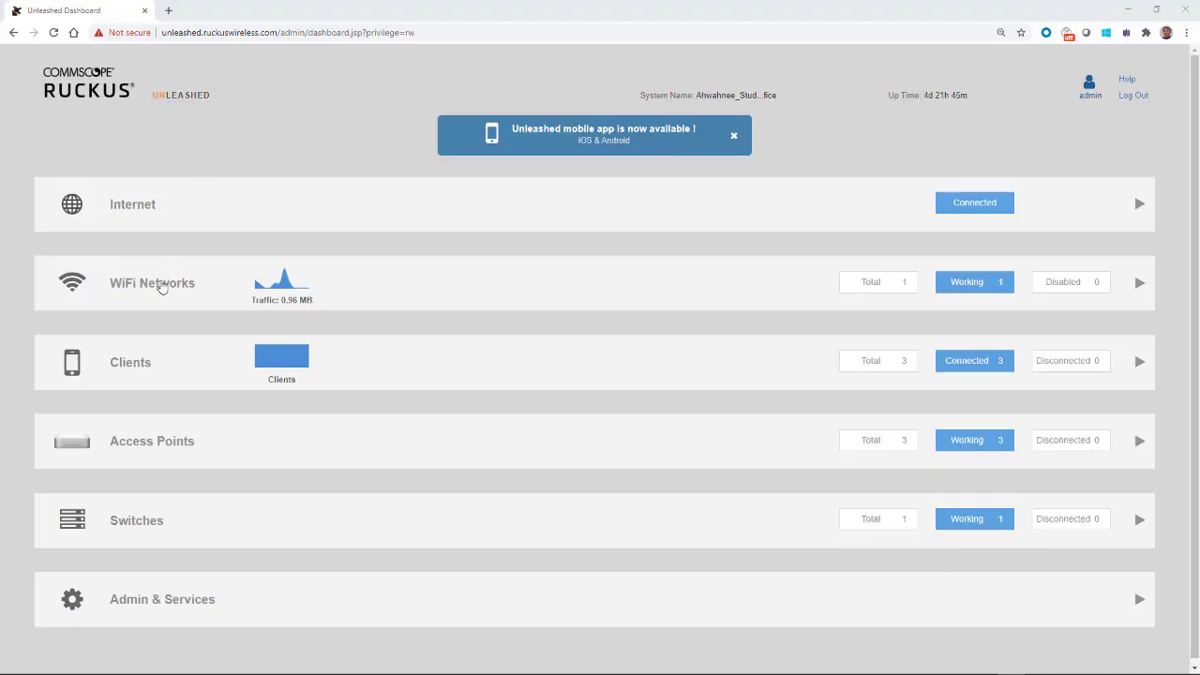
From the WiFi Networks panel, start a new WLAN and name it 'Standard_Unleashed'.
{"action": "left_click", "coordinate": [161, 283]}
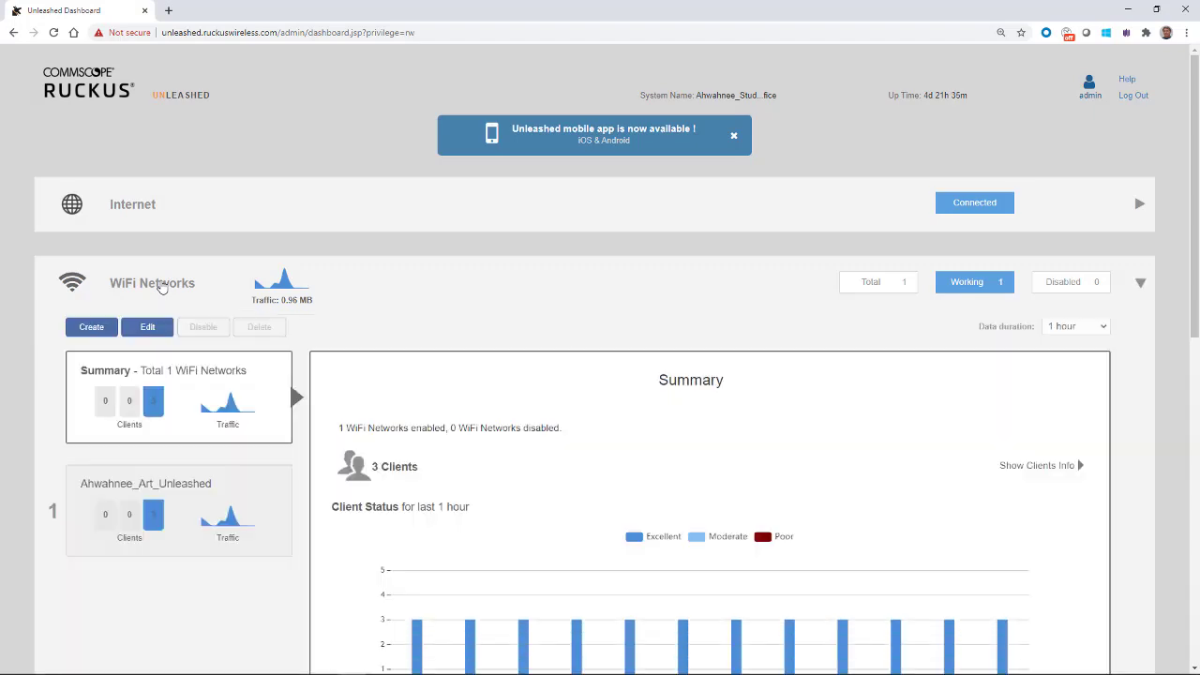
{"action": "left_click", "coordinate": [92, 327]}
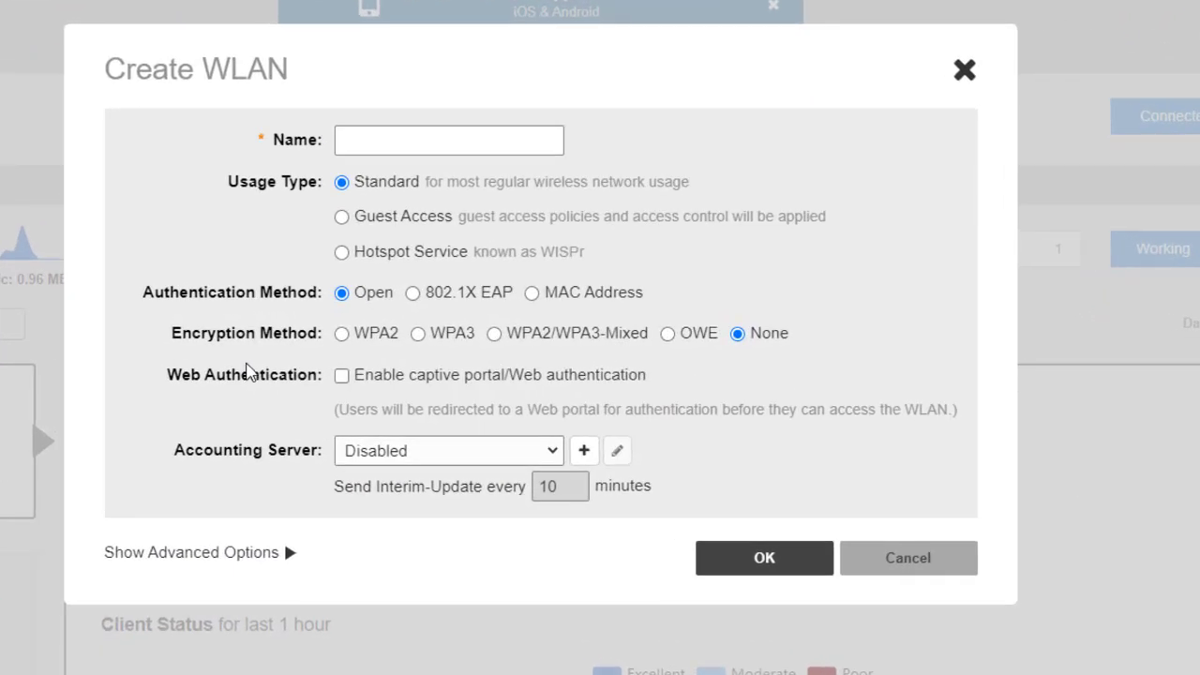
{"action": "left_click", "coordinate": [383, 139]}
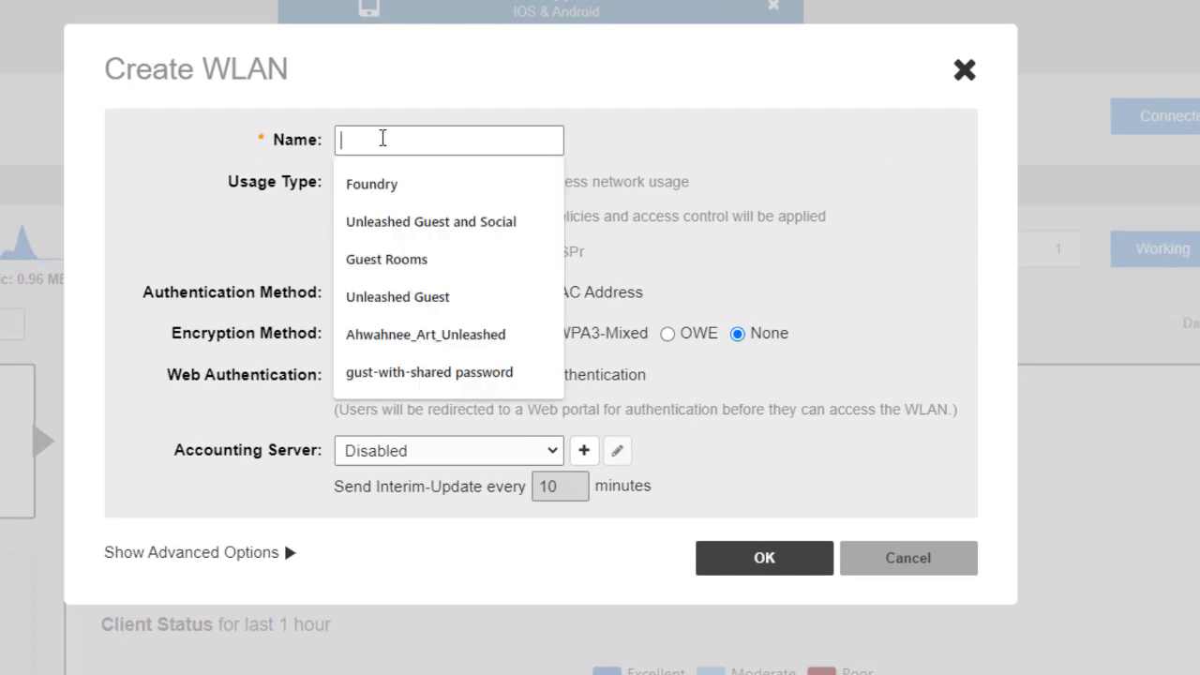
{"action": "type", "text": "Standard_Unleashed"}
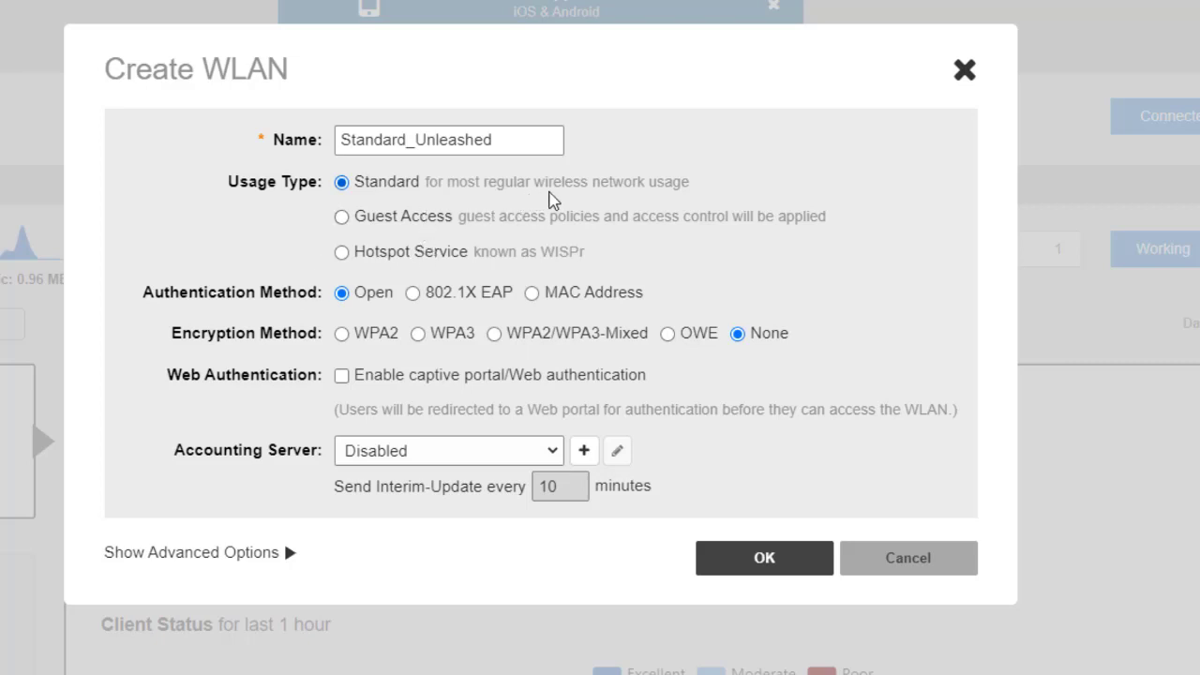
{"action": "left_click", "coordinate": [341, 217]}
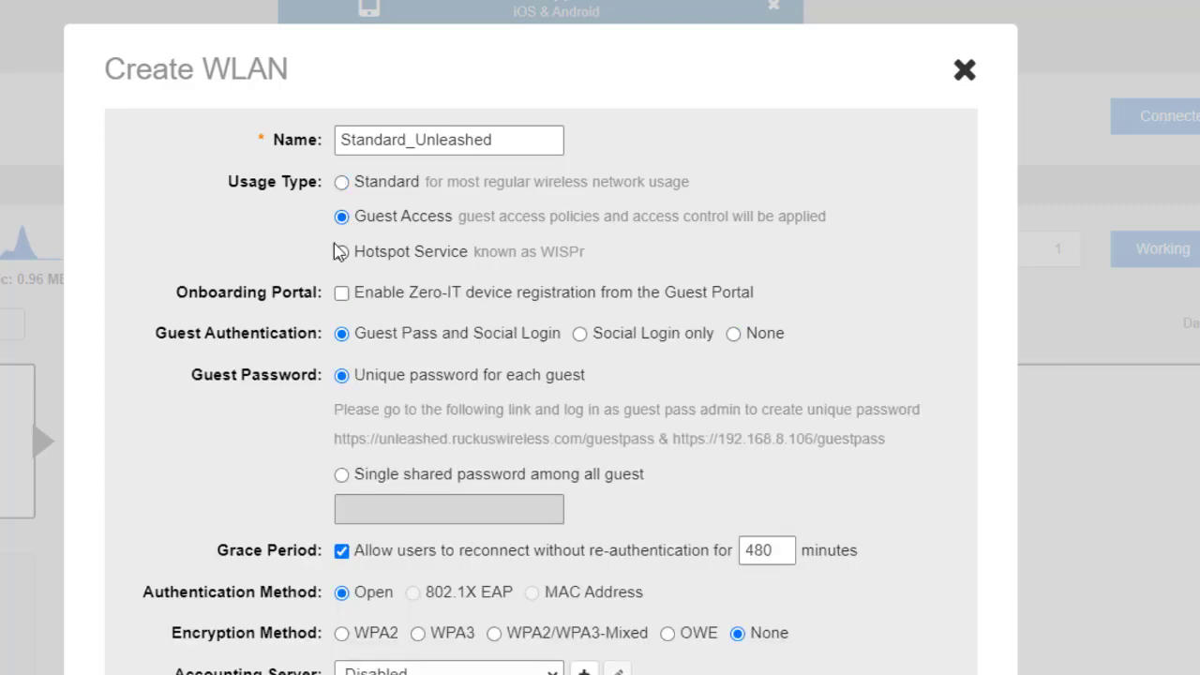
{"action": "left_click", "coordinate": [342, 253]}
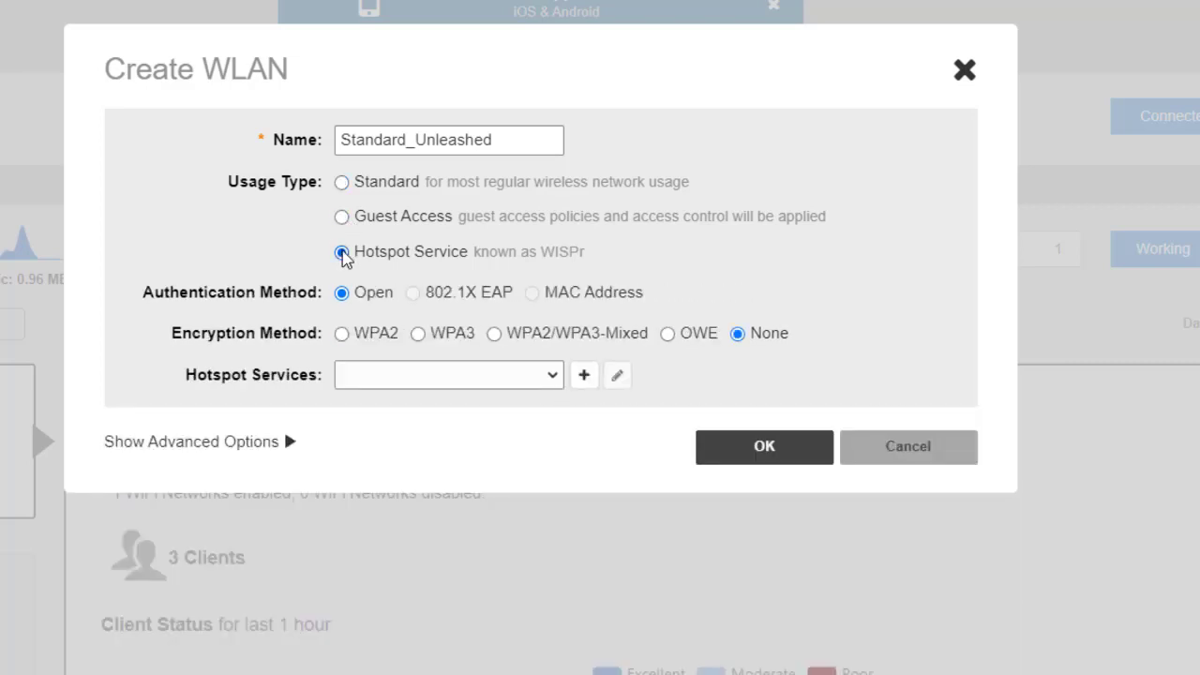
{"action": "left_click", "coordinate": [342, 183]}
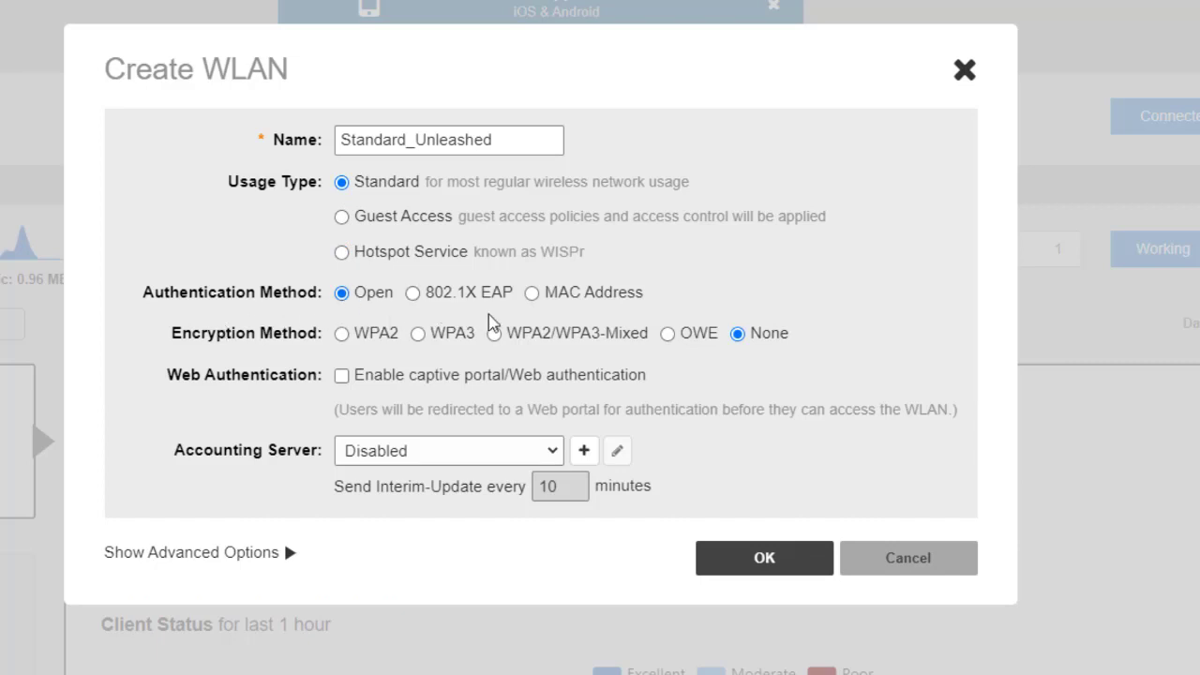
Choose WPA2 as the encryption method after comparing WPA3 and WPA2/WPA3-Mixed.
{"action": "left_click", "coordinate": [343, 336]}
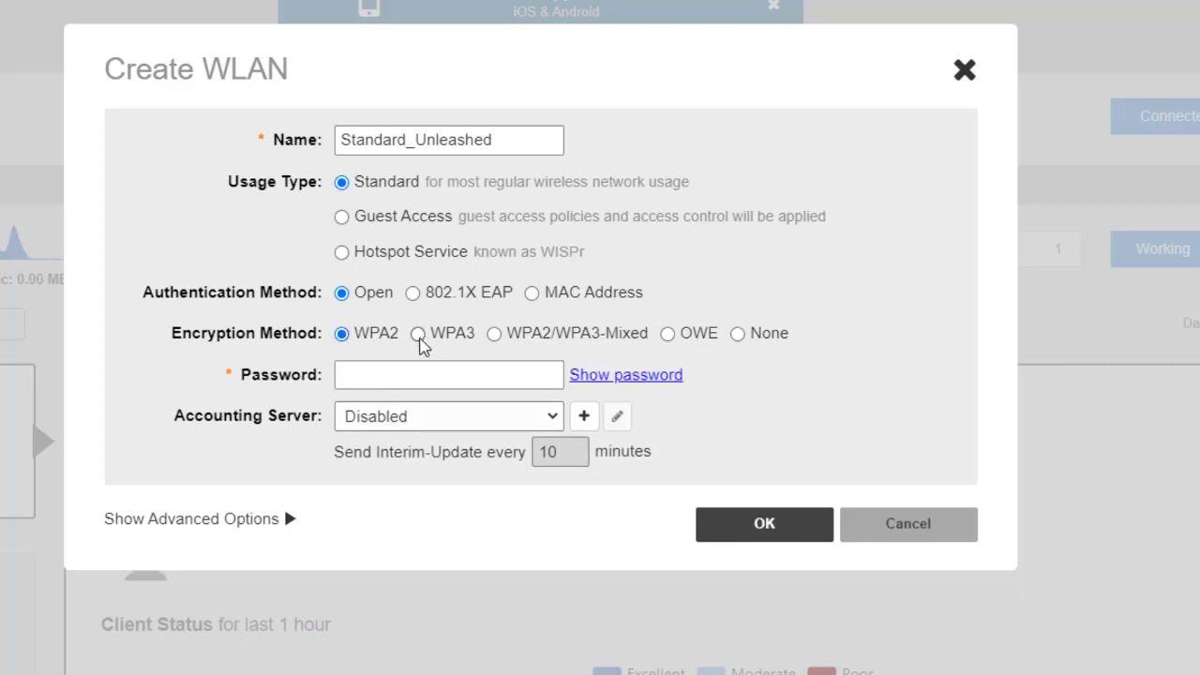
{"action": "left_click", "coordinate": [419, 335]}
{"action": "left_click", "coordinate": [495, 336]}
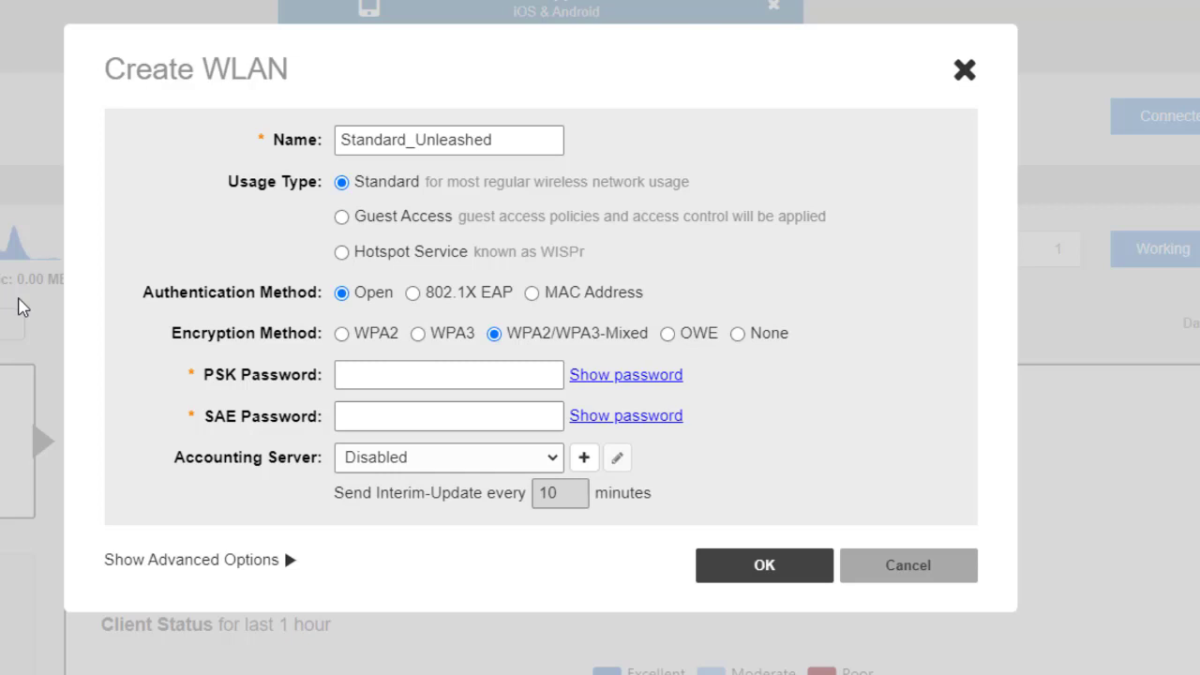
{"action": "left_click", "coordinate": [344, 336]}
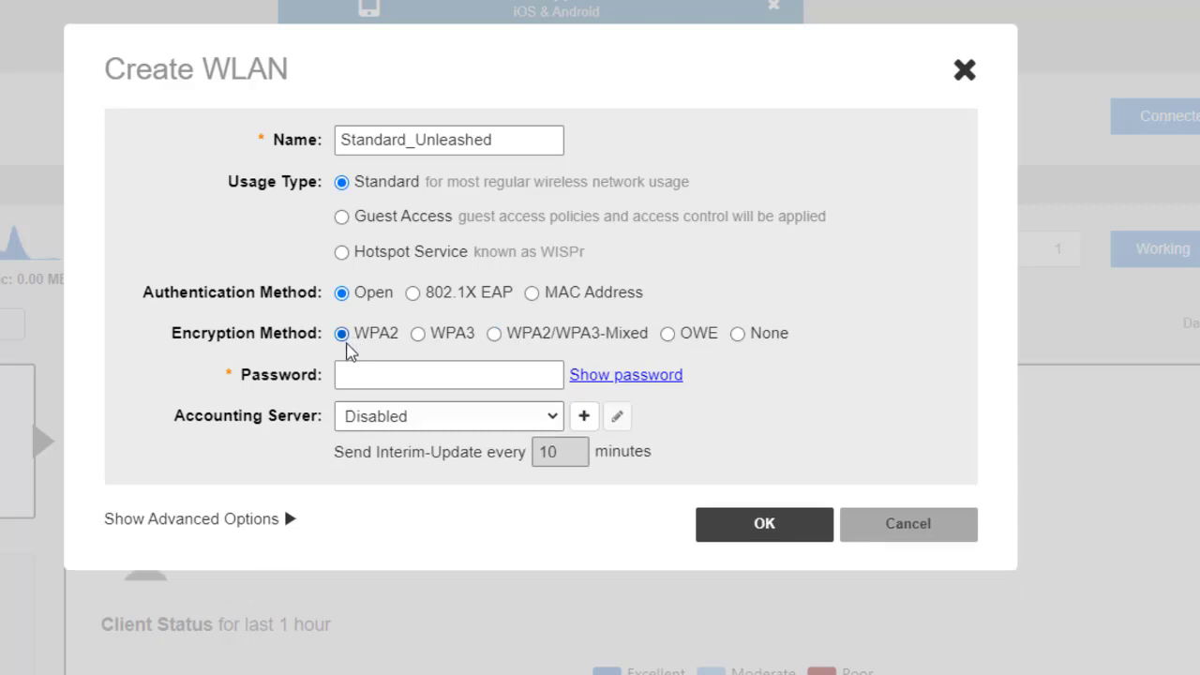
Enter the WLAN password, check it with Show/Hide, and keep Accounting Server Disabled.
{"action": "left_click", "coordinate": [353, 377]}
{"action": "type", "text": "********"}
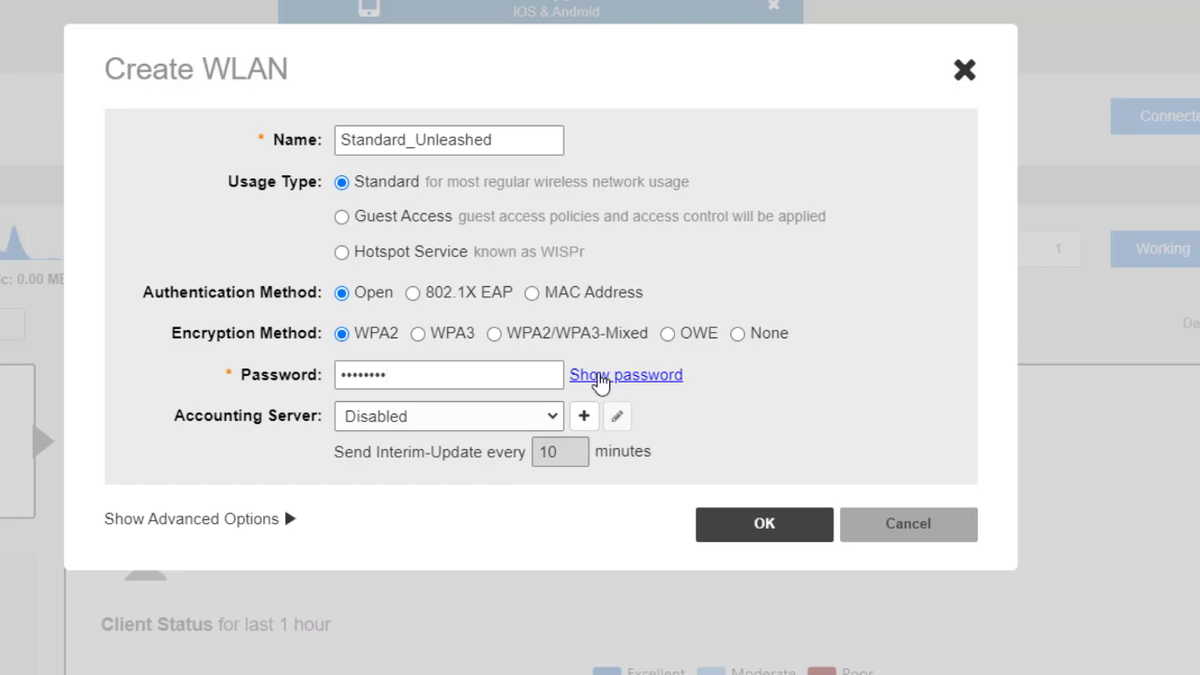
{"action": "left_click", "coordinate": [600, 377]}
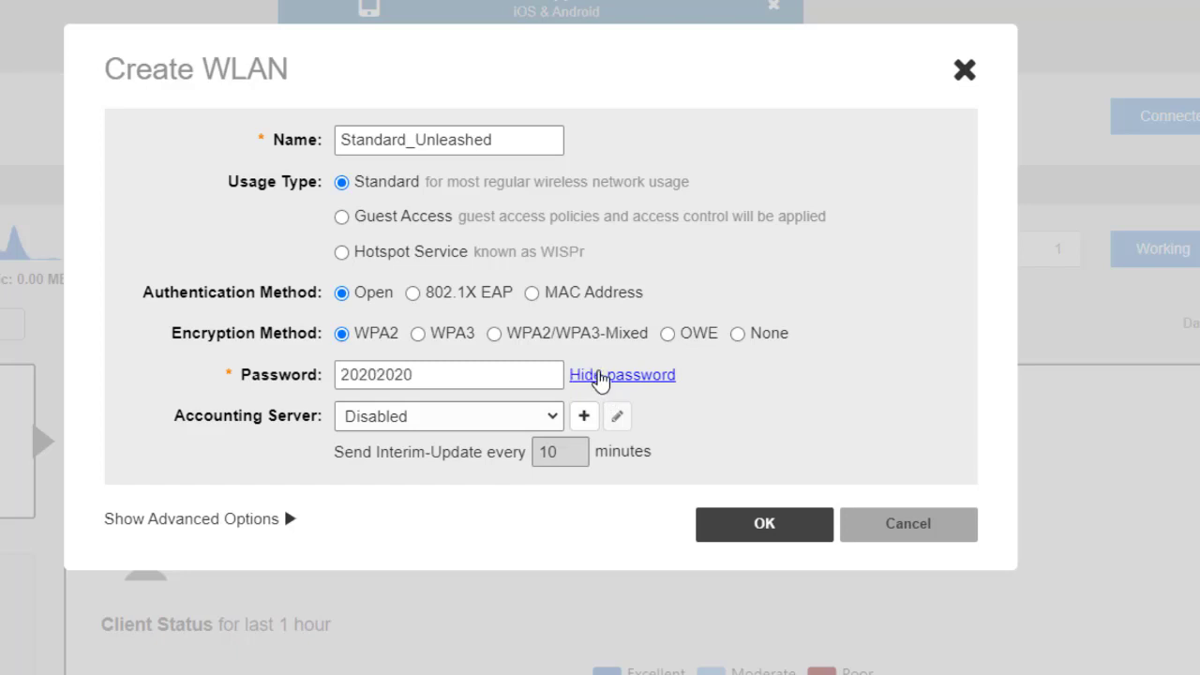
{"action": "left_click", "coordinate": [600, 377]}
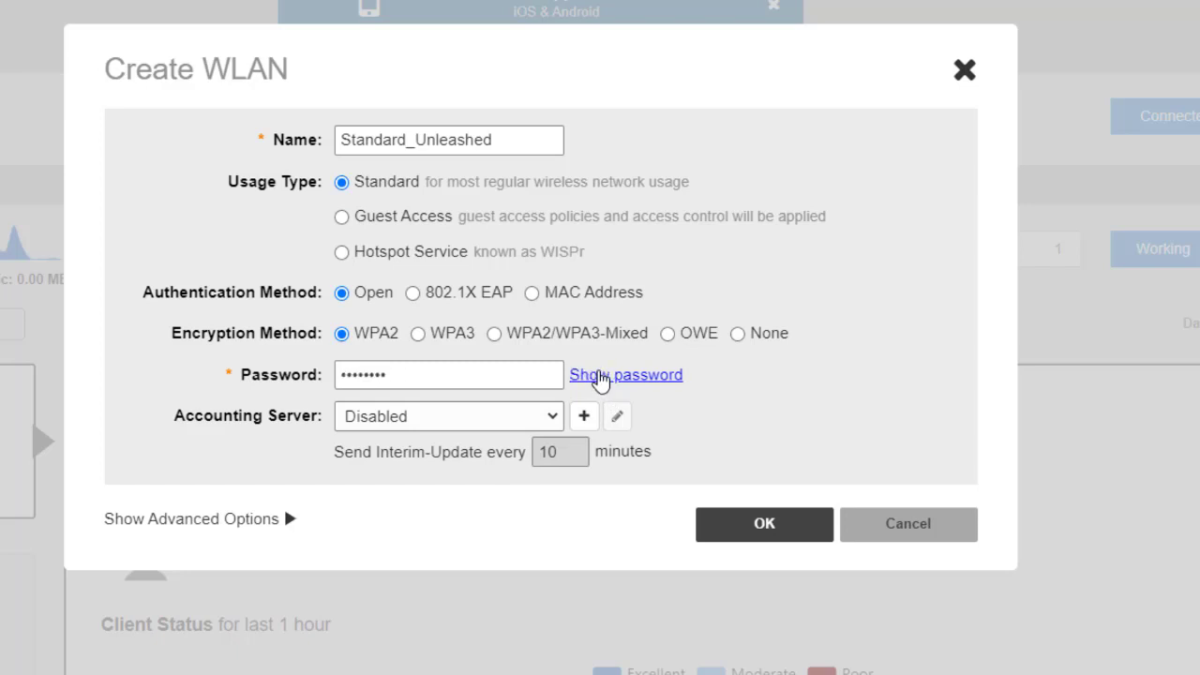
{"action": "left_click", "coordinate": [552, 419]}
{"action": "left_click", "coordinate": [551, 419]}
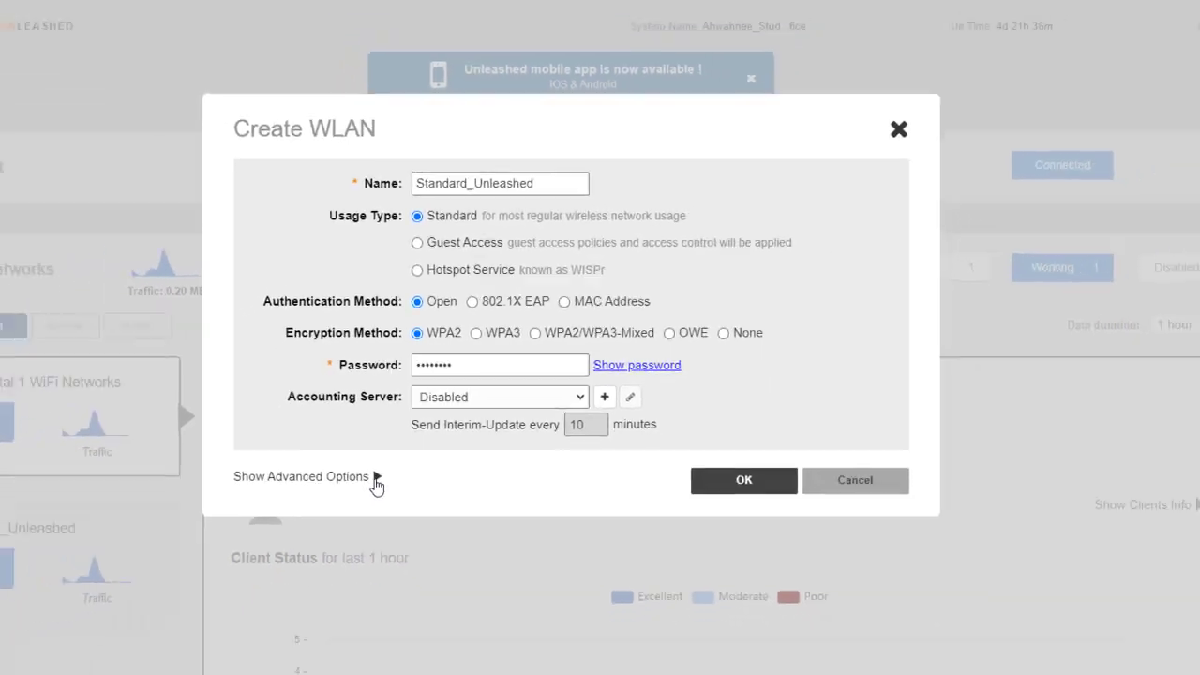
Show advanced options, re-enter Access VLAN 1, and keep the service schedule at Always on.
{"action": "left_click", "coordinate": [376, 479]}
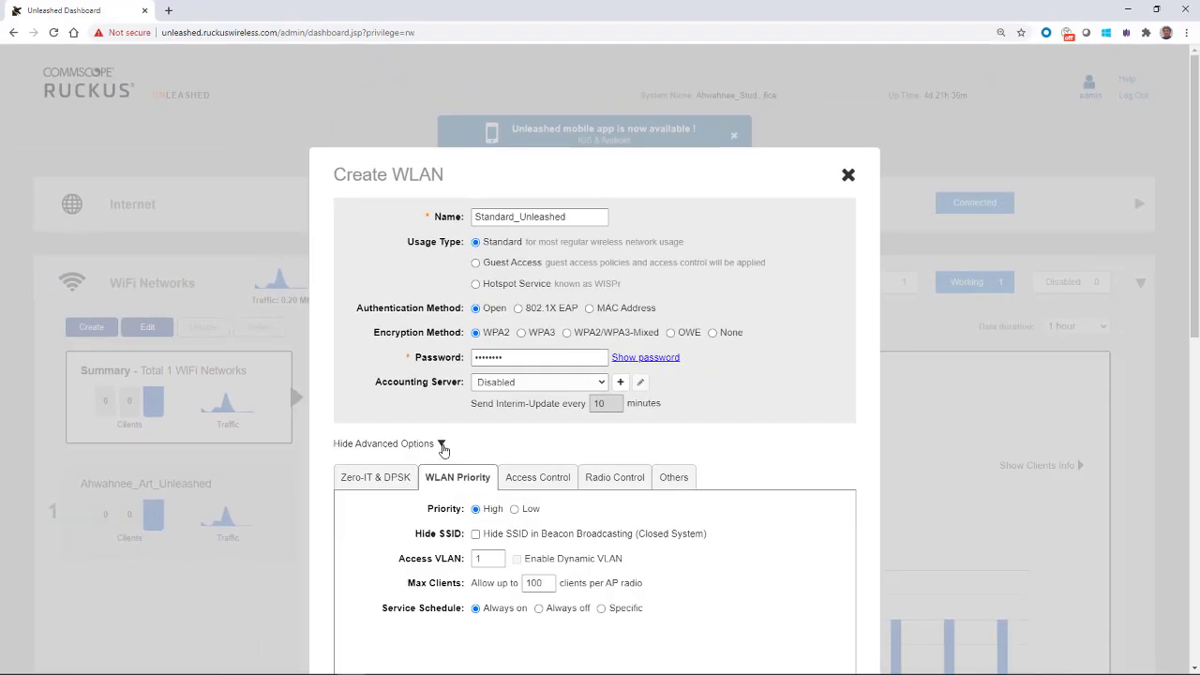
{"action": "scroll", "coordinate": [444, 449], "scroll_direction": "down", "scroll_amount": 3}
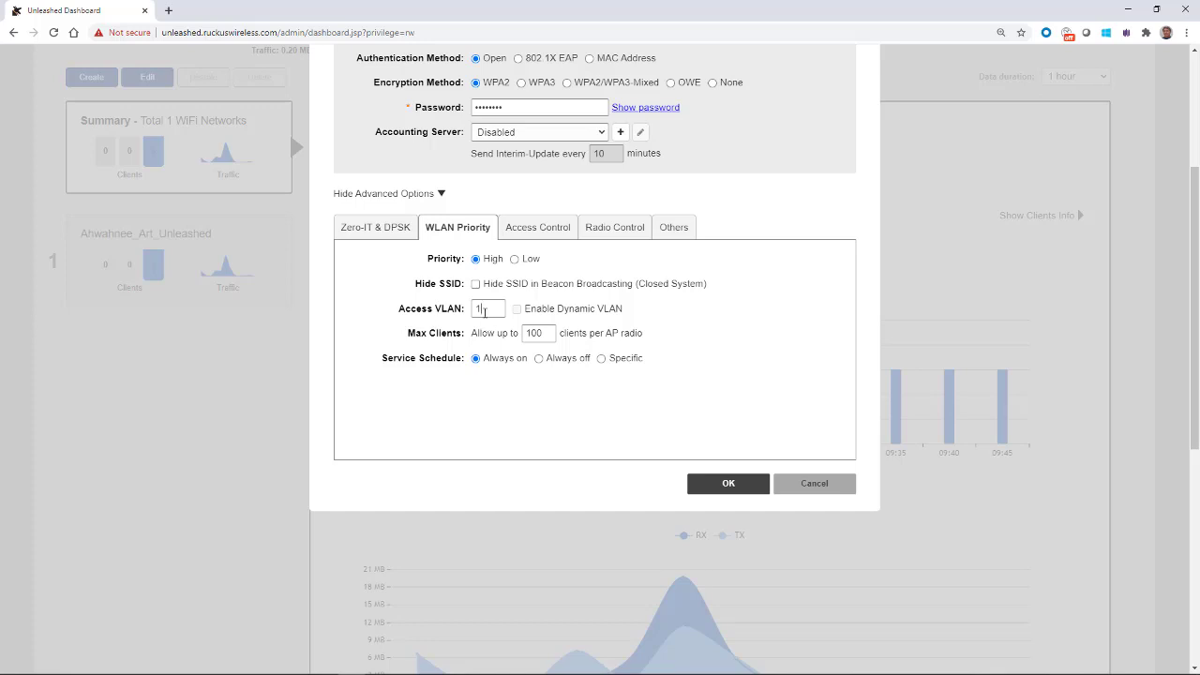
{"action": "key", "text": "BackSpace"}
{"action": "type", "text": "1"}
{"action": "left_click", "coordinate": [601, 359]}
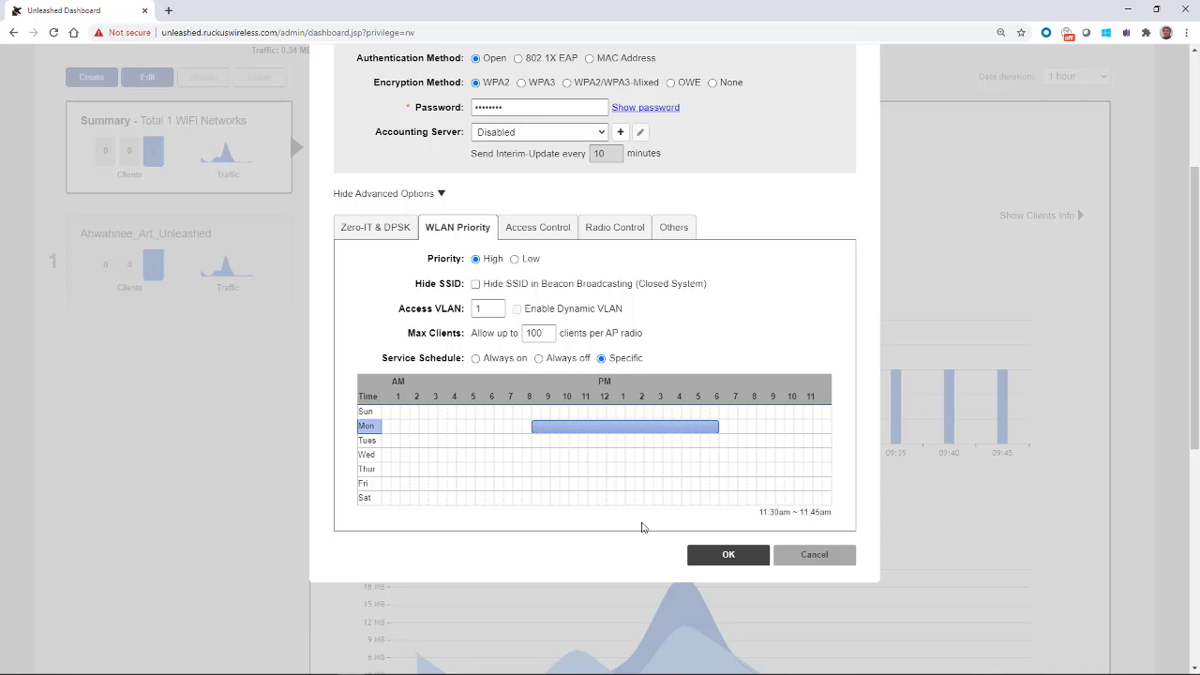
{"action": "left_click", "coordinate": [475, 359]}
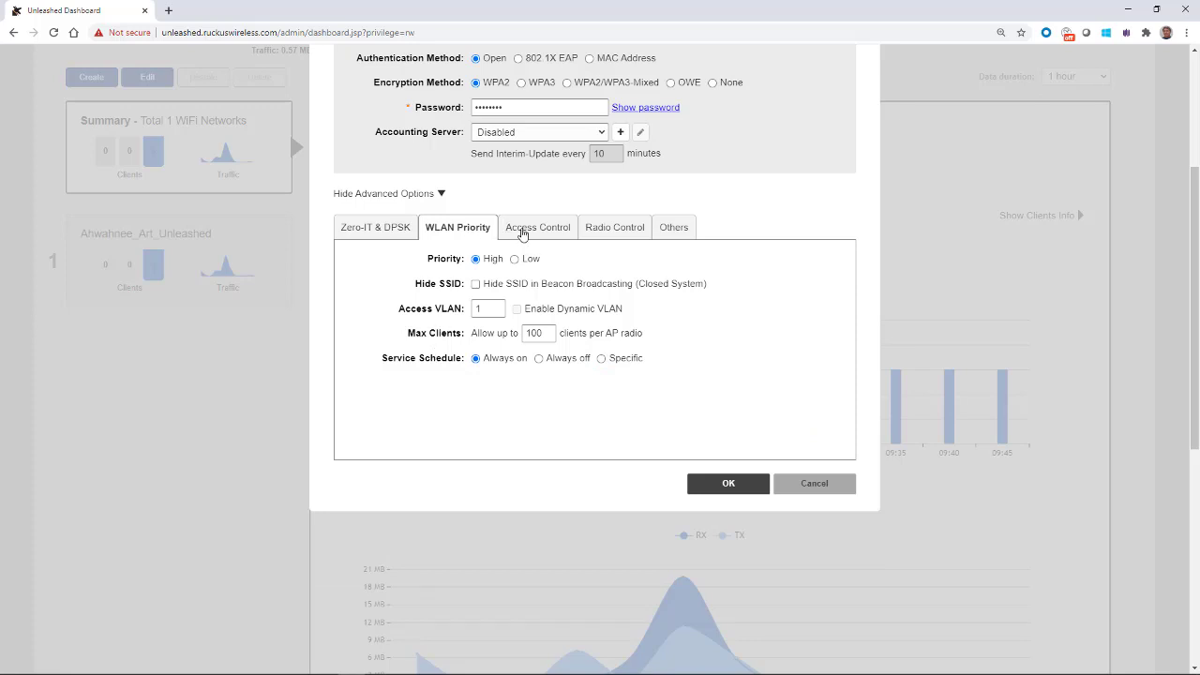
On Access Control, keep per-station uplink and downlink limits Disabled and enable Application Visibility.
{"action": "left_click", "coordinate": [522, 233]}
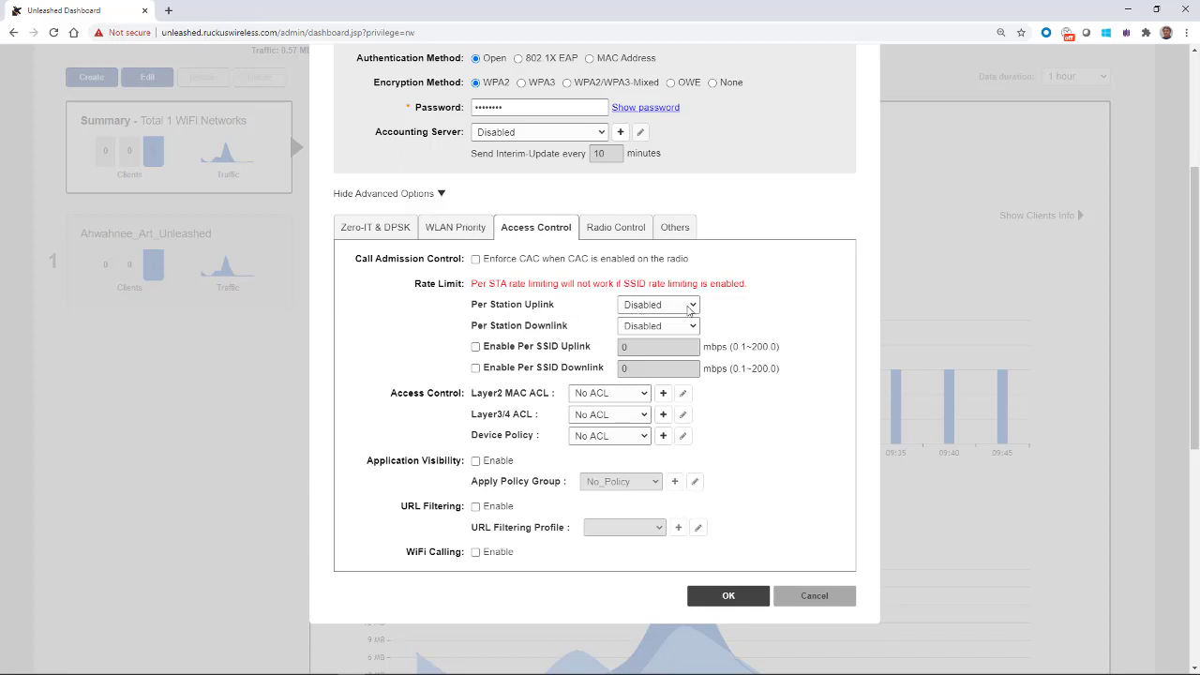
{"action": "left_click", "coordinate": [691, 306]}
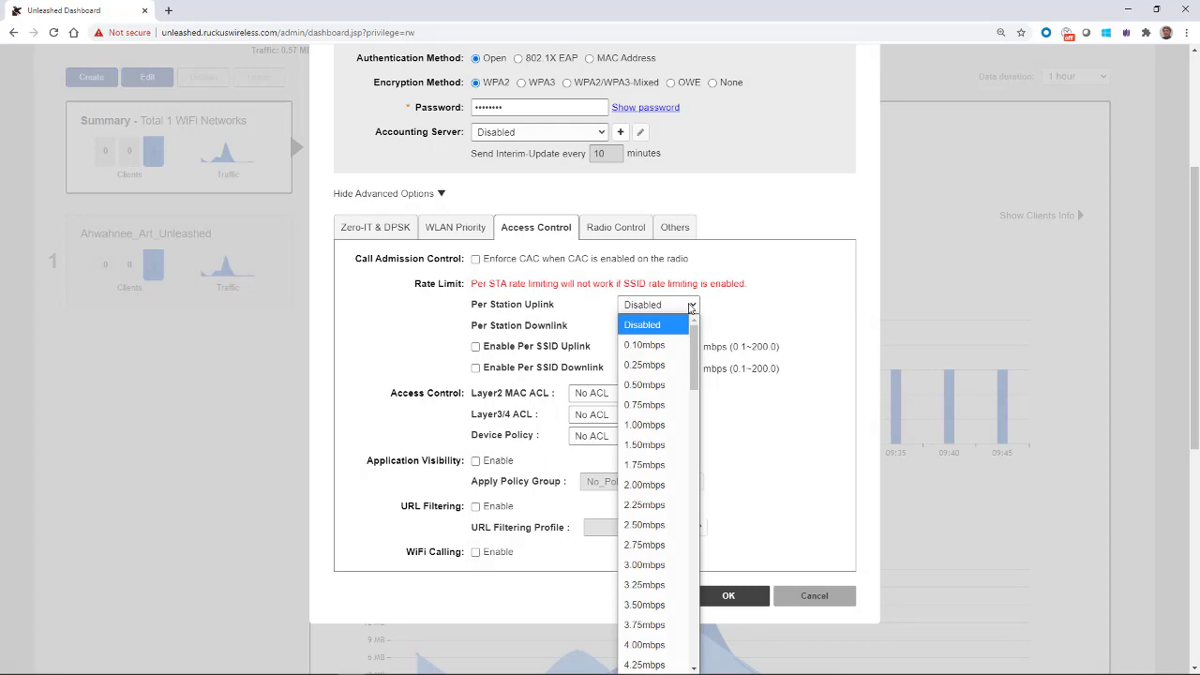
{"action": "left_click", "coordinate": [691, 306]}
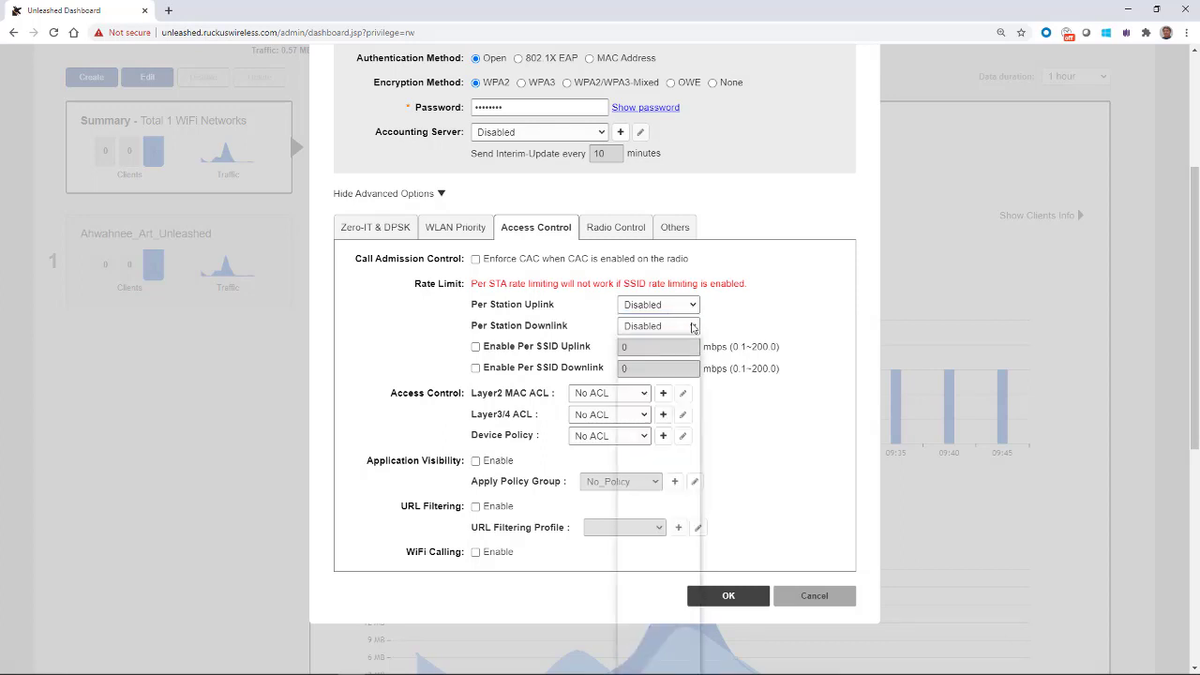
{"action": "left_click", "coordinate": [693, 327]}
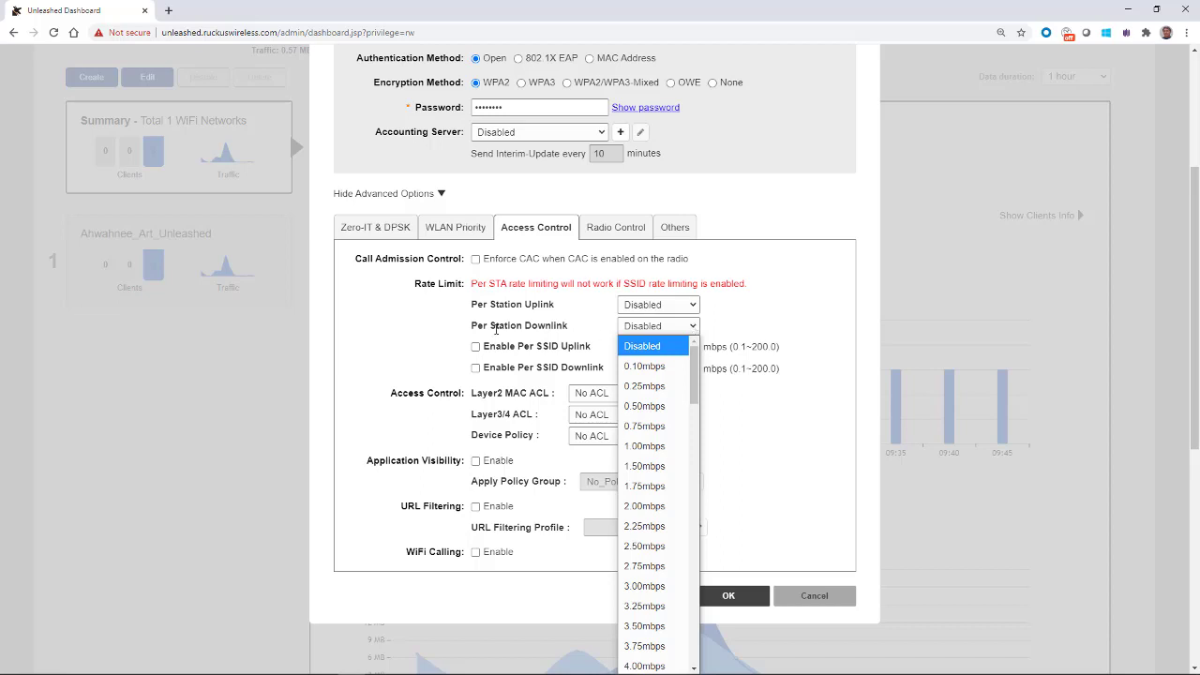
{"action": "left_click", "coordinate": [407, 328]}
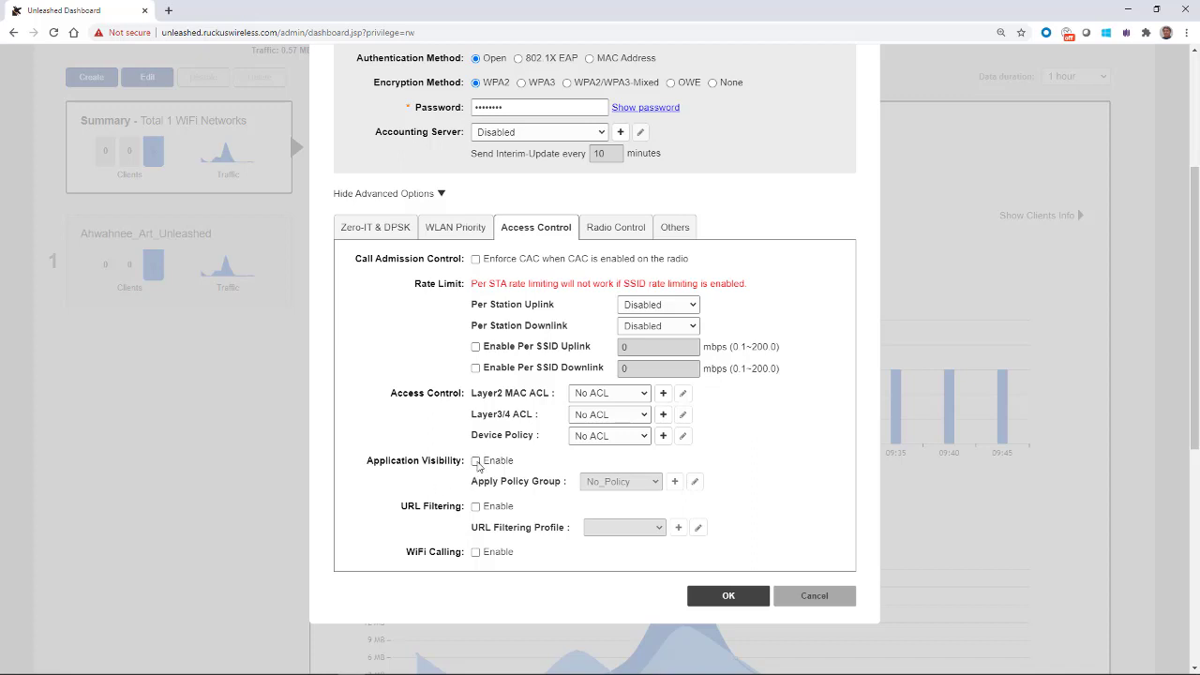
{"action": "left_click", "coordinate": [477, 462]}
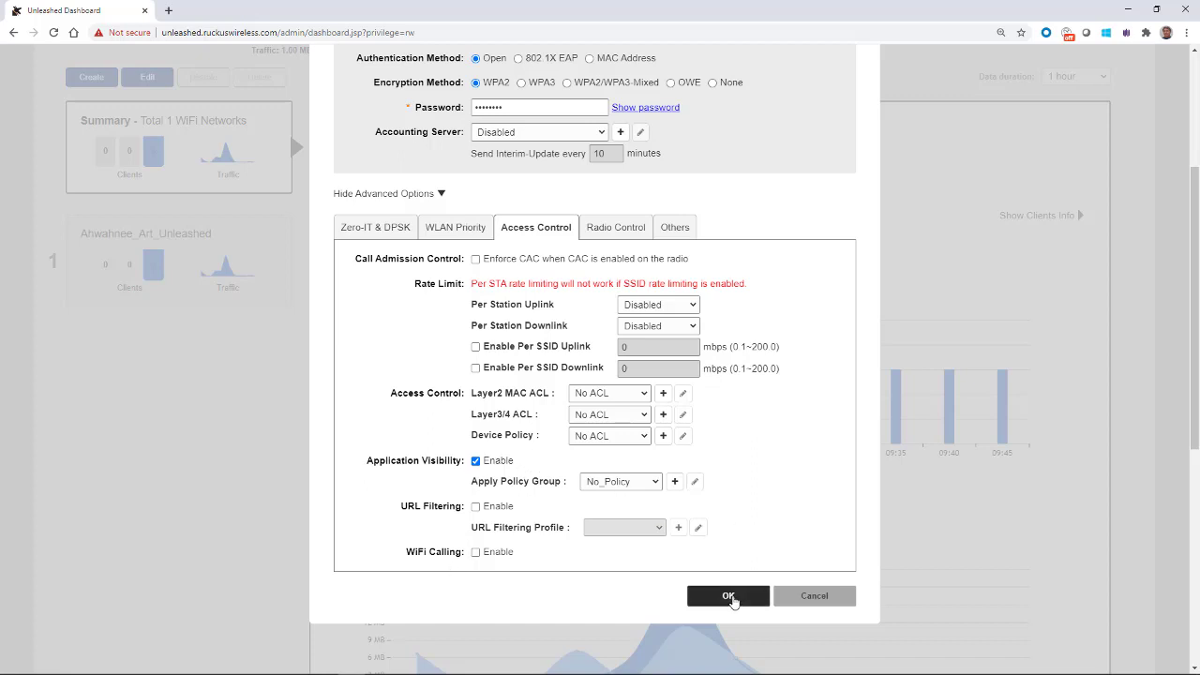
Save the WLAN, view Standard_Unleashed's dashboard statistics, and review its settings without changes.
{"action": "left_click", "coordinate": [729, 596]}
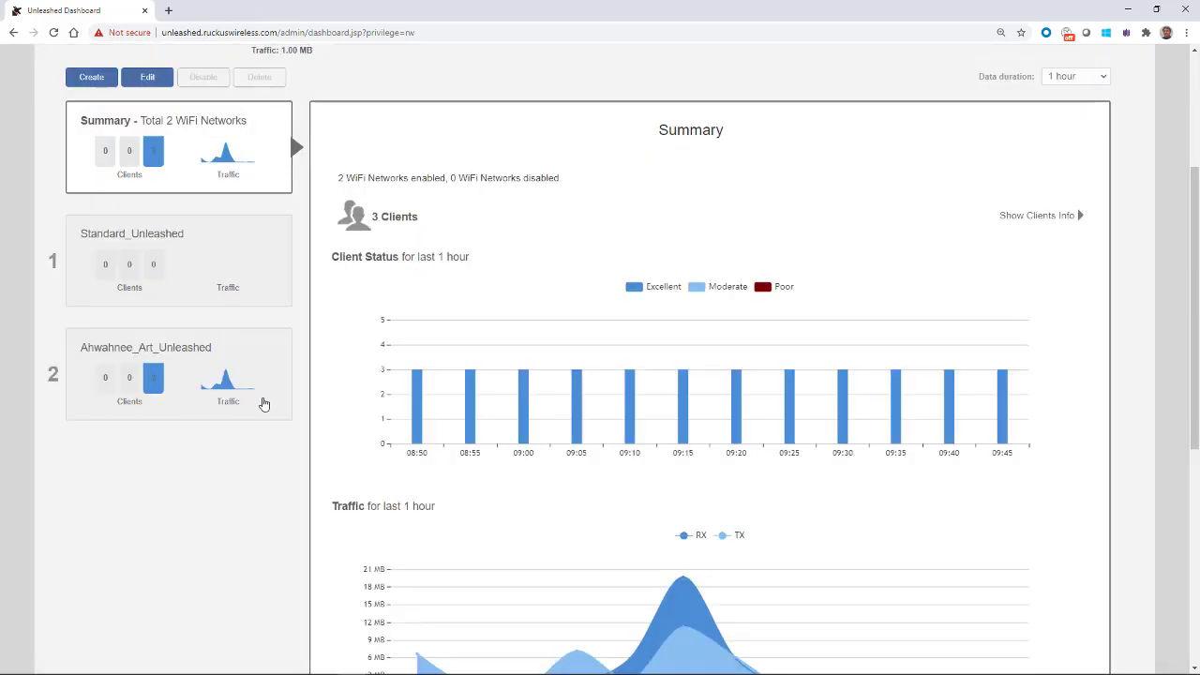
{"action": "left_click", "coordinate": [212, 255]}
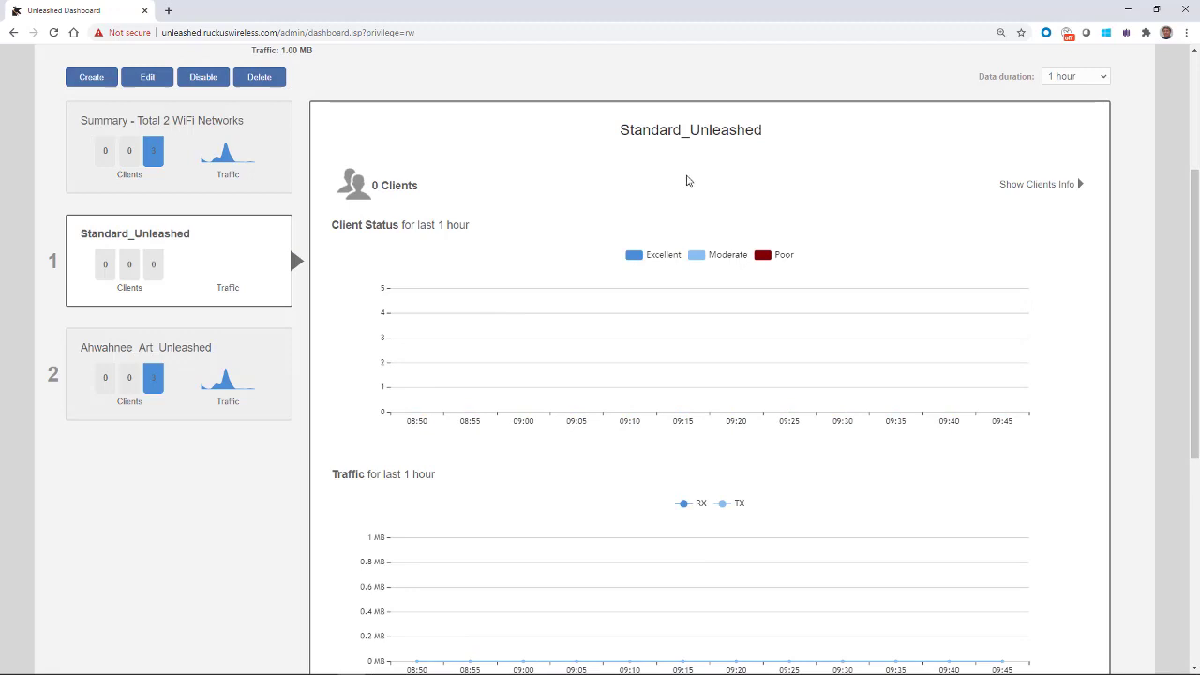
{"action": "left_click", "coordinate": [146, 77]}
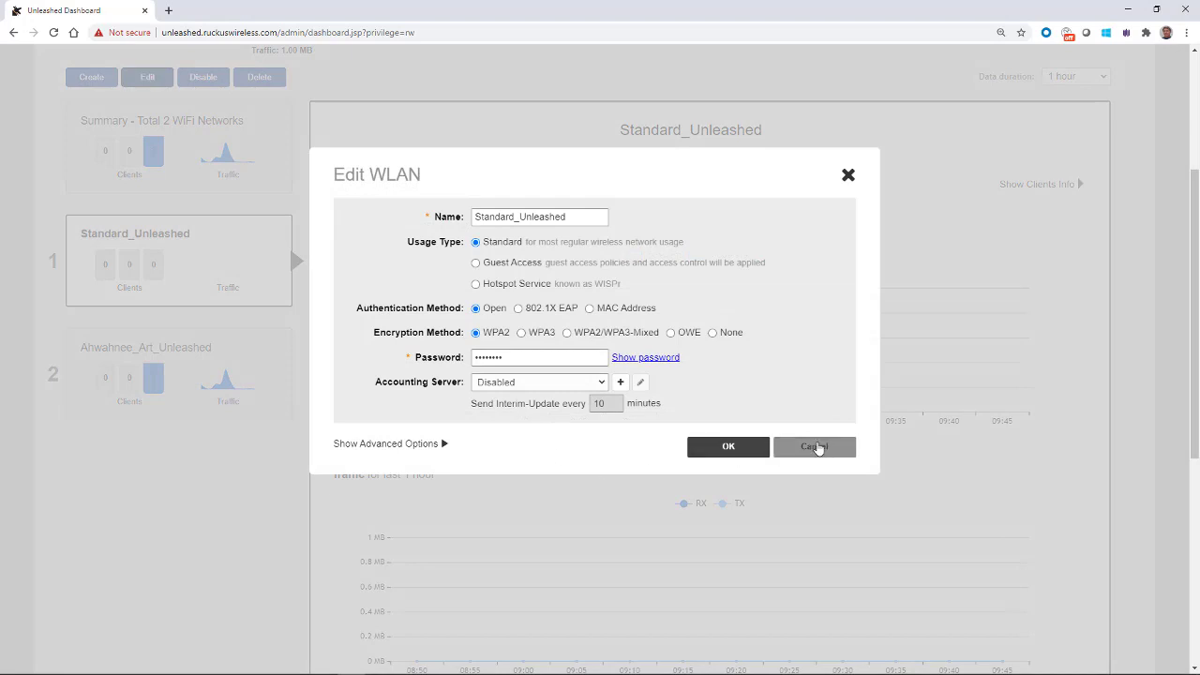
{"action": "left_click", "coordinate": [816, 447]}
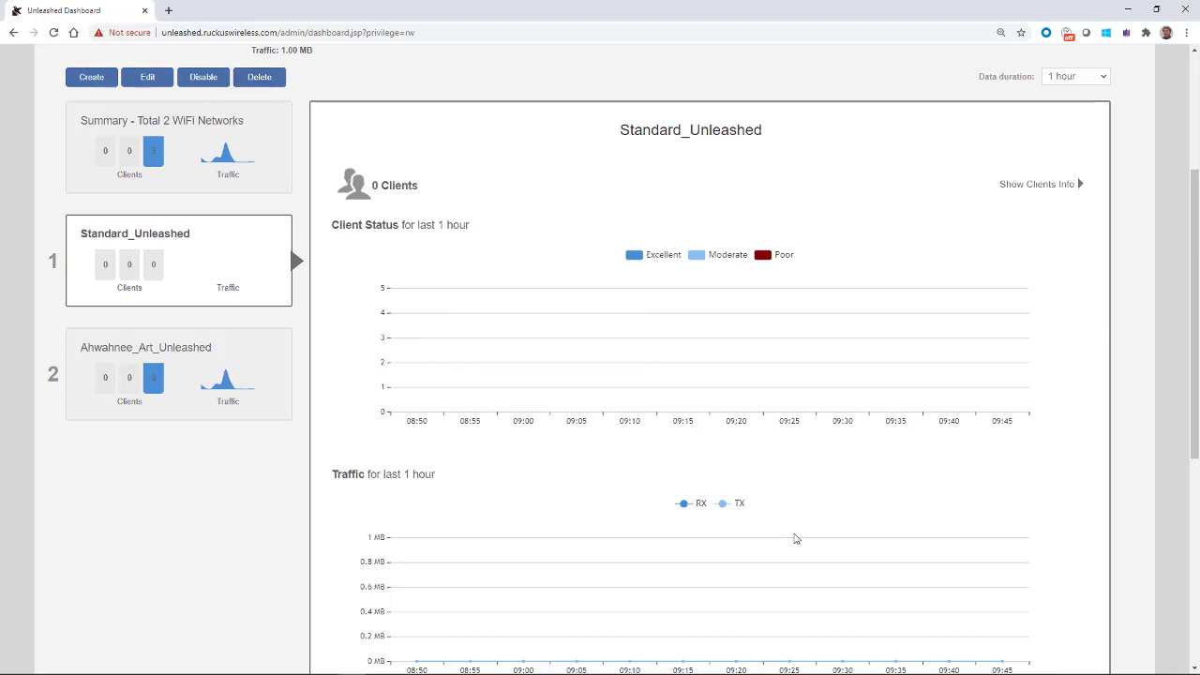
Join the laptop to Standard_Unleashed from the taskbar Wi-Fi list using the pasted security key.
{"action": "mouse_move", "coordinate": [844, 672]}
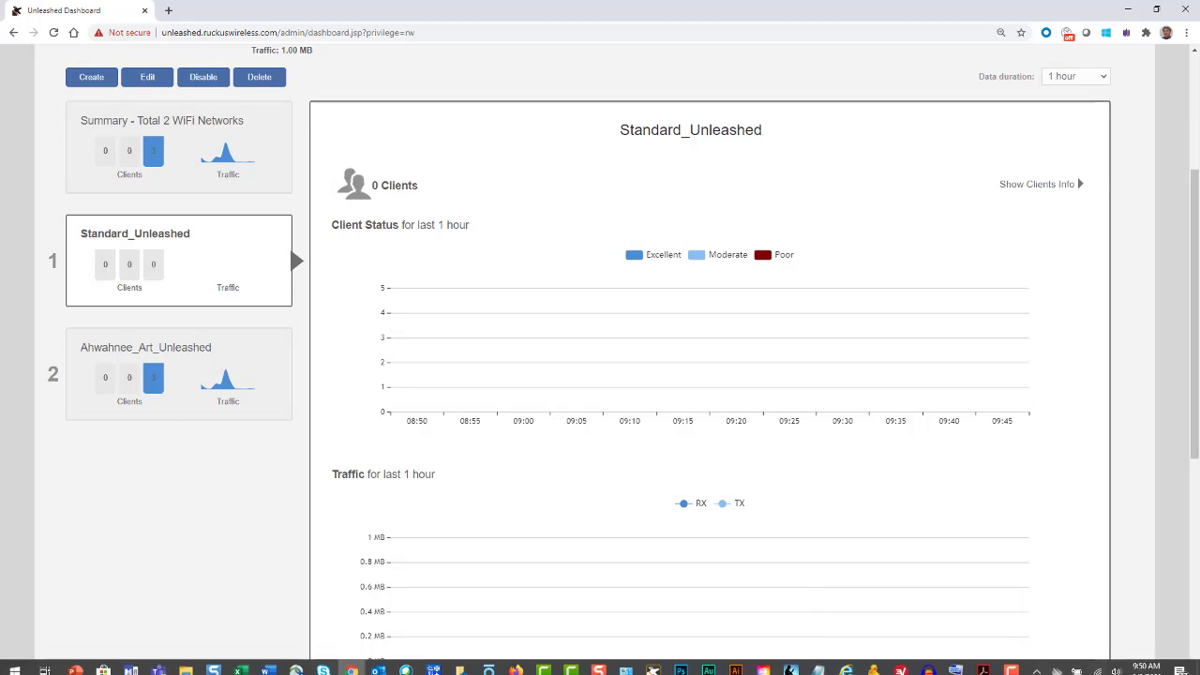
{"action": "left_click", "coordinate": [1099, 671]}
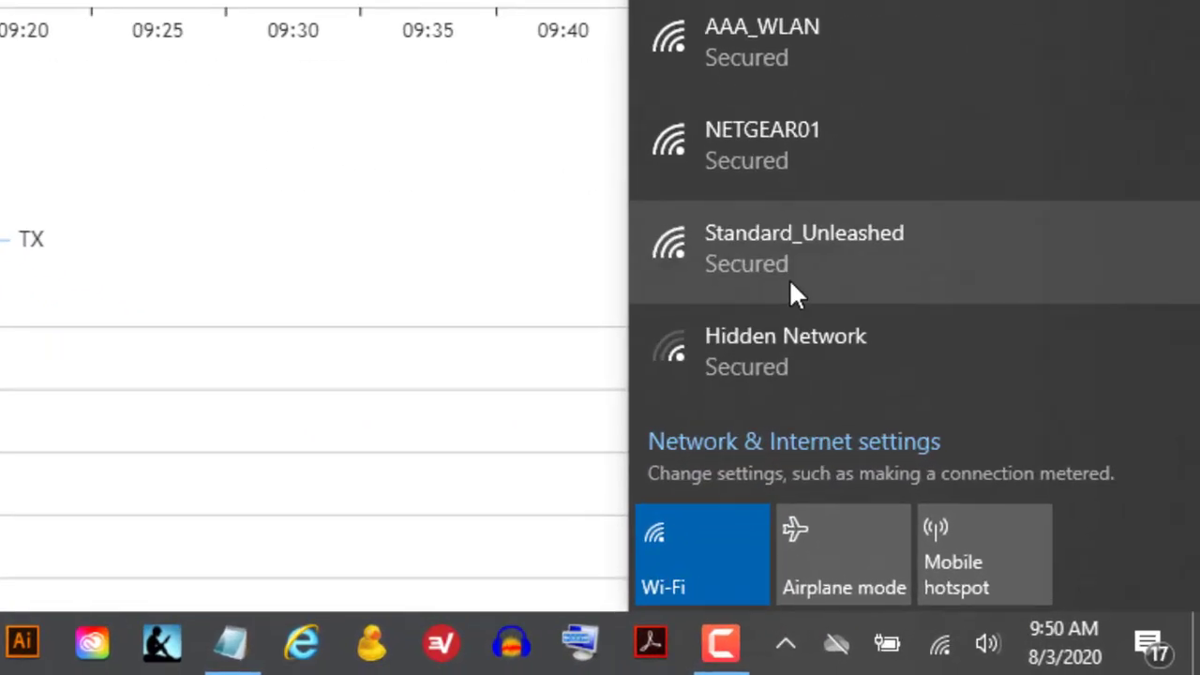
{"action": "left_click", "coordinate": [781, 260]}
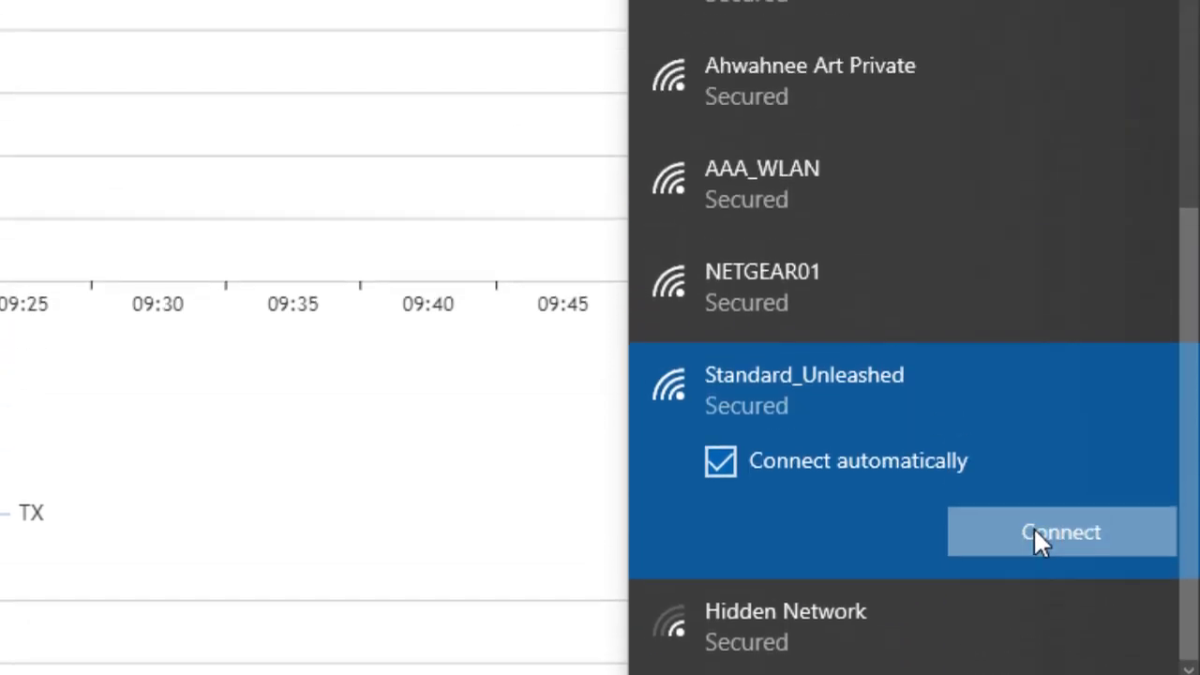
{"action": "left_click", "coordinate": [1033, 258]}
{"action": "key", "text": "ctrl+v"}
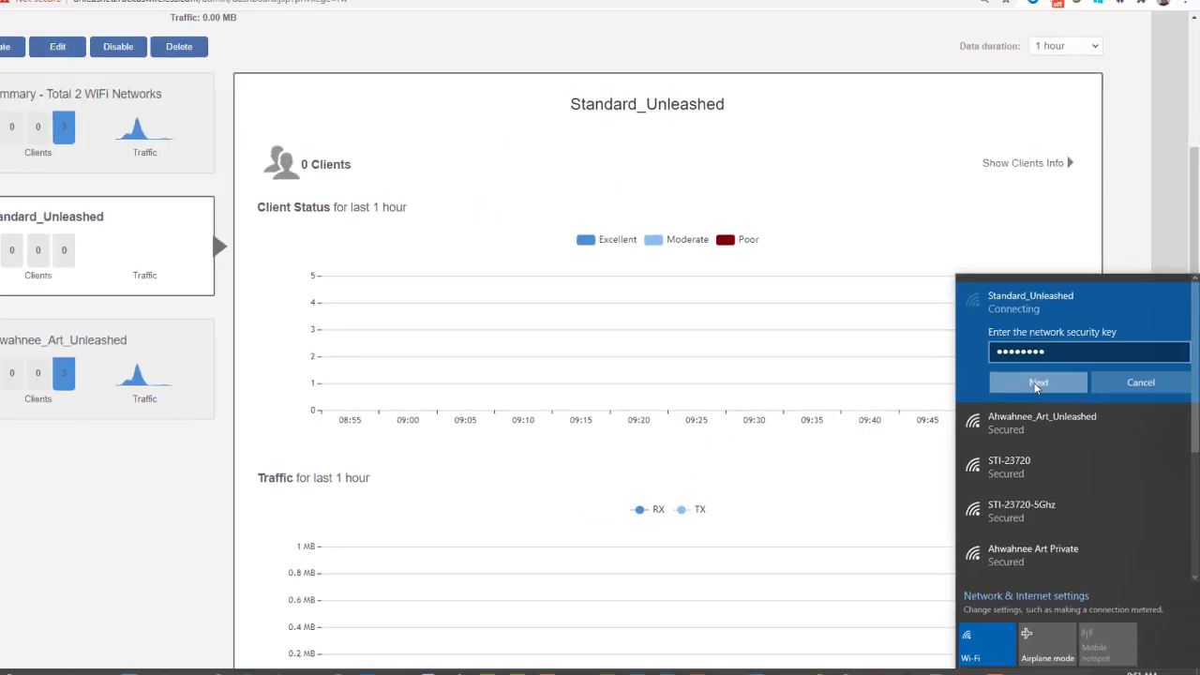
{"action": "left_click", "coordinate": [814, 319]}
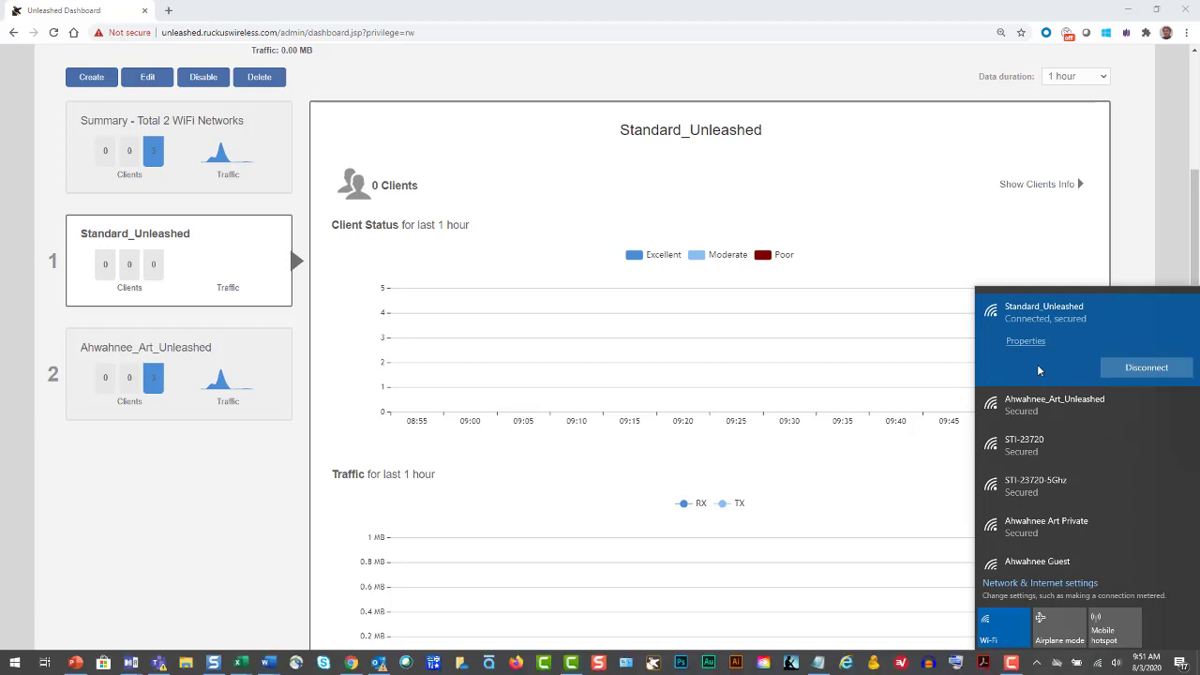
{"action": "key", "text": "Escape"}
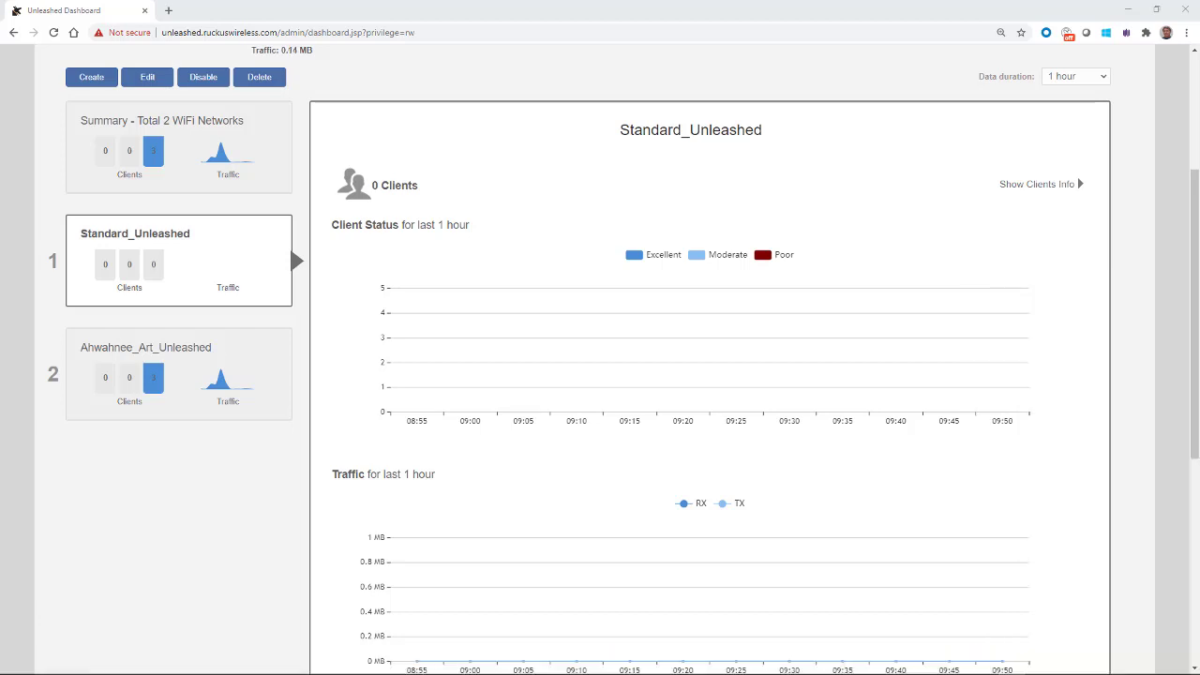